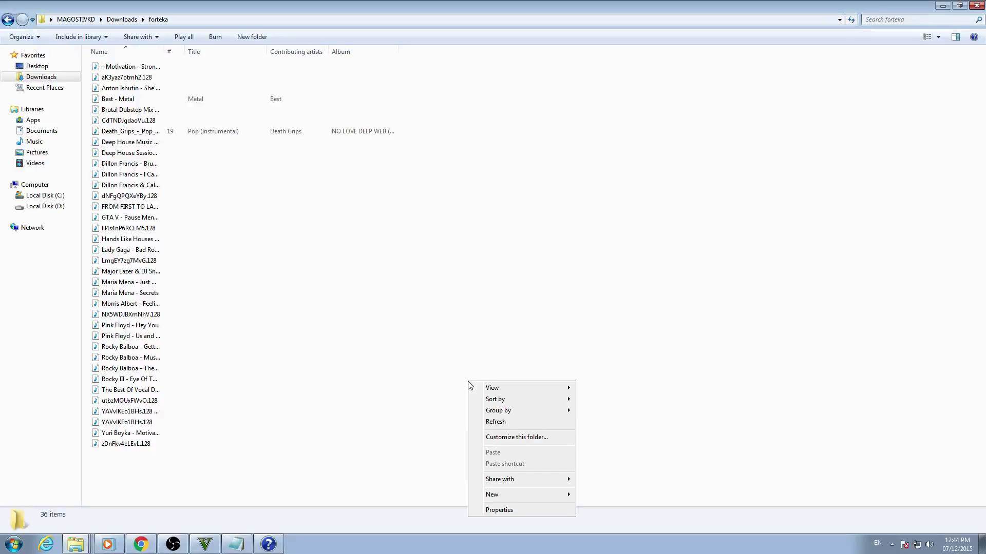
click(505, 427)
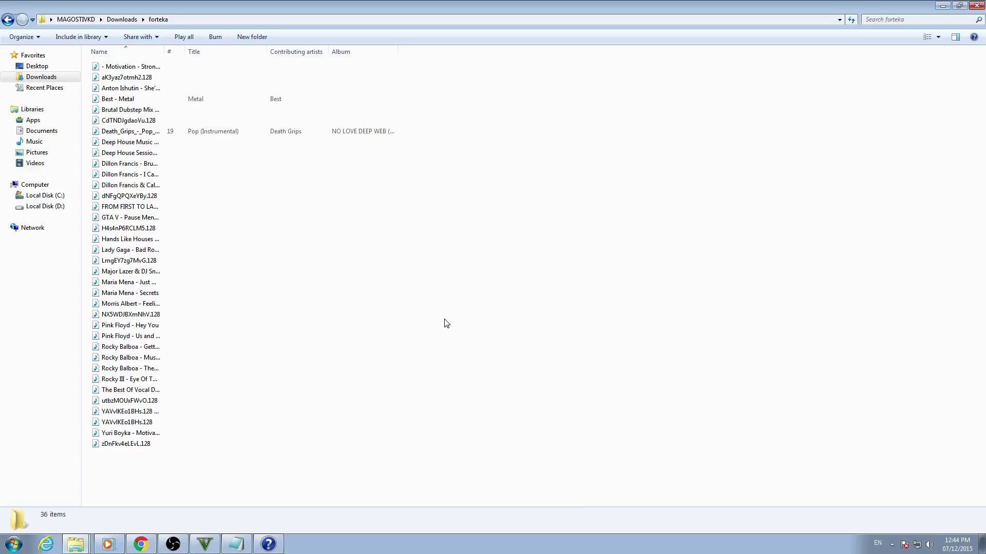
right_click(431, 280)
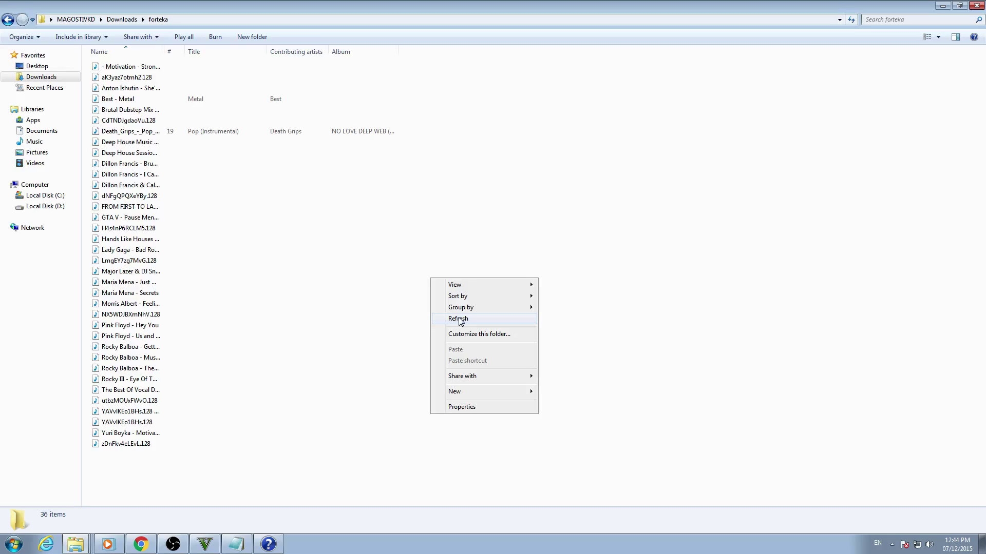
click(459, 319)
right_click(431, 305)
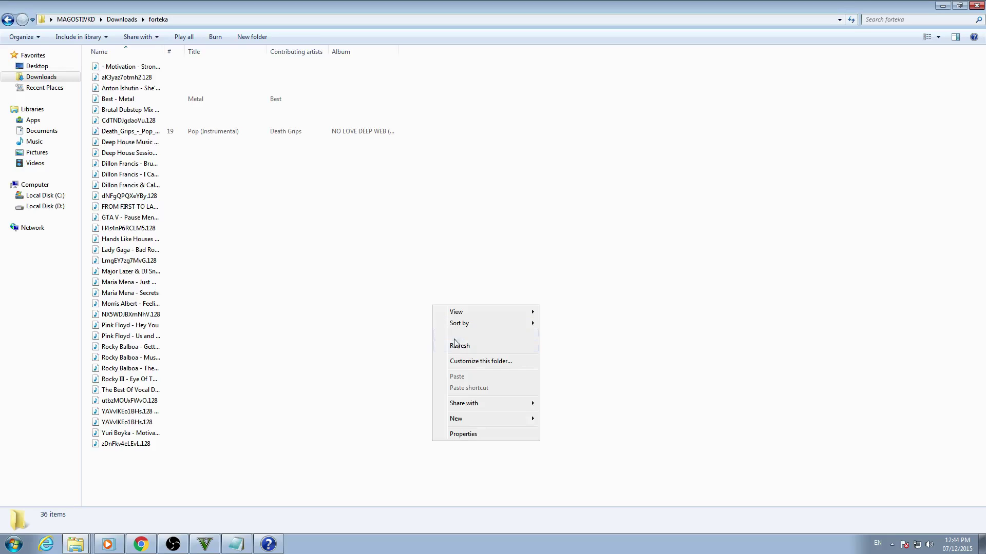
click(465, 346)
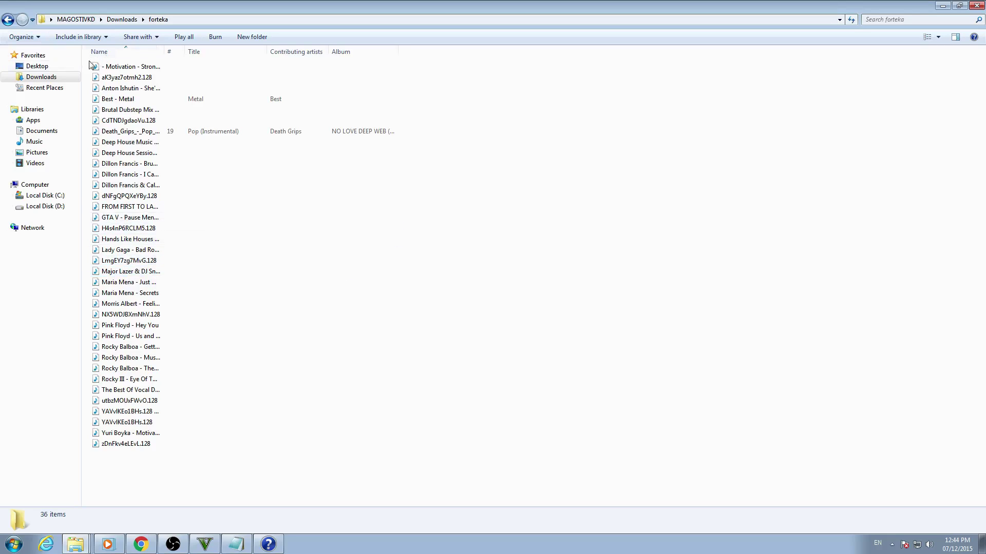
Step: Look inside the Rockstar Games folder of the Documents library, then return to the library
click(38, 78)
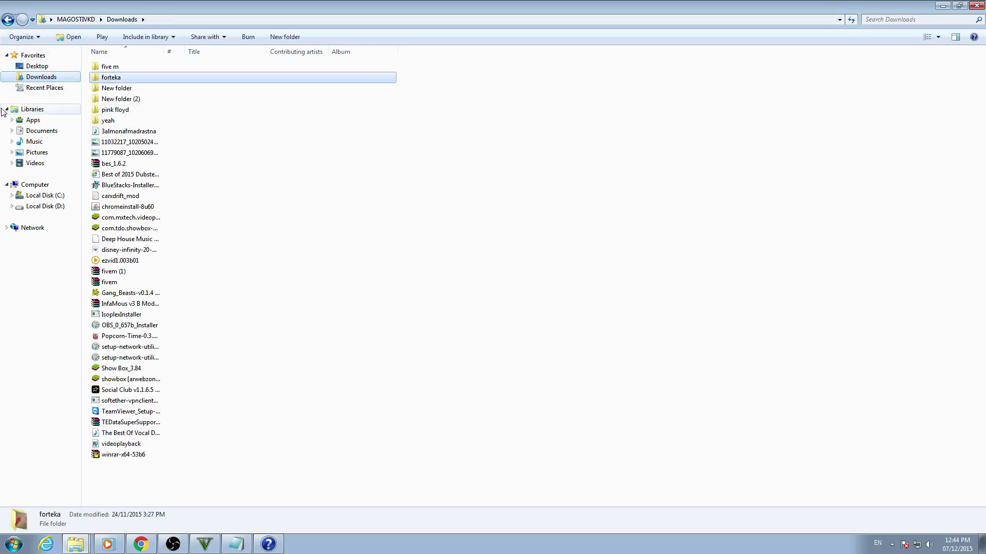
click(34, 132)
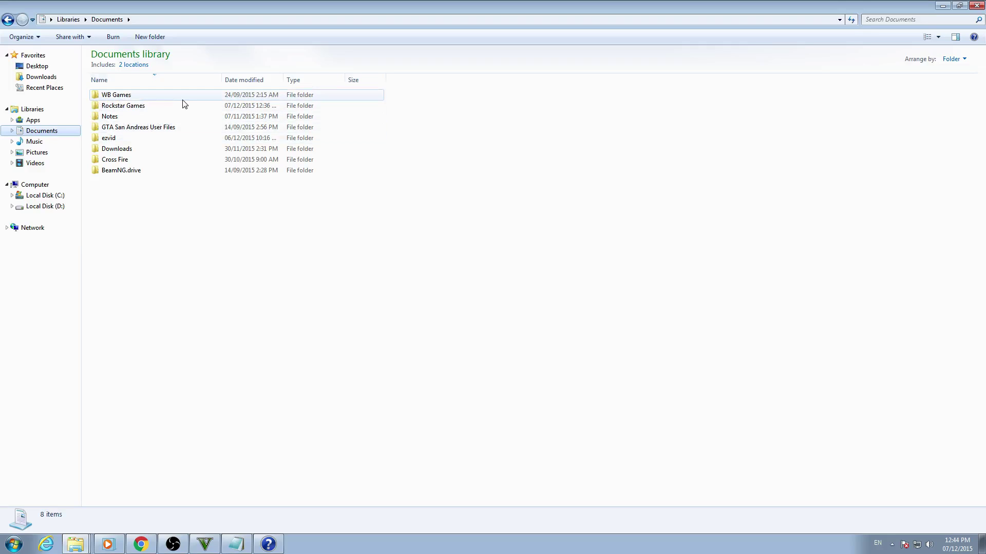
double_click(132, 106)
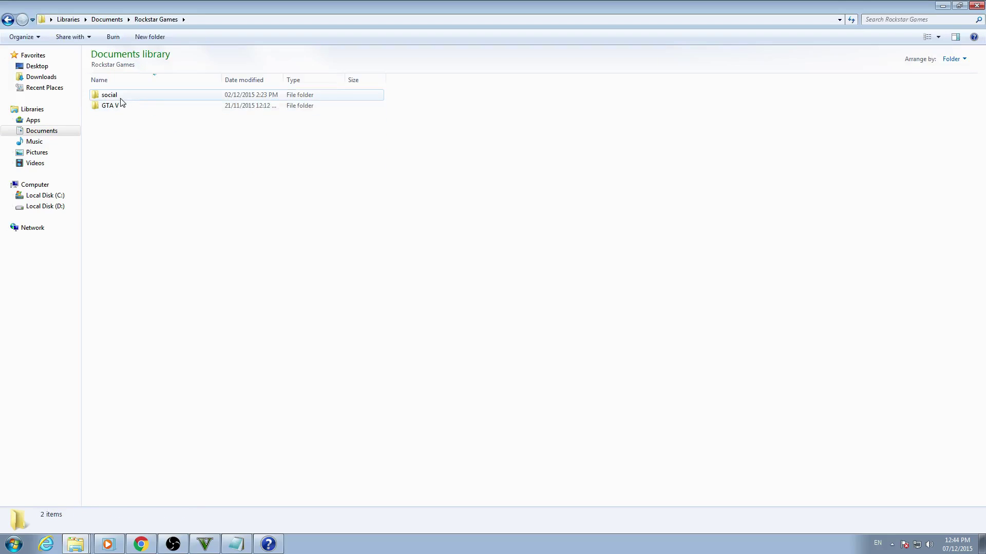
click(114, 99)
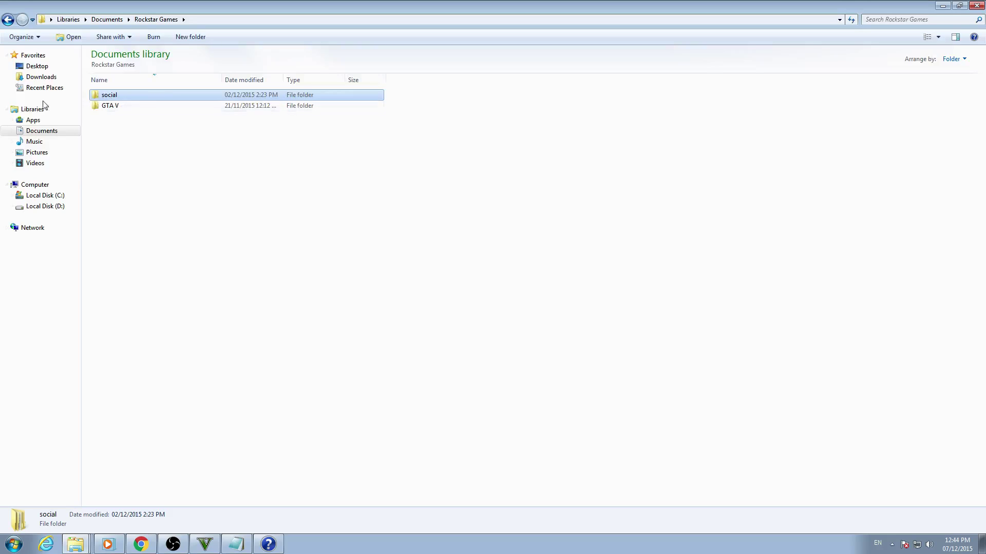
click(7, 19)
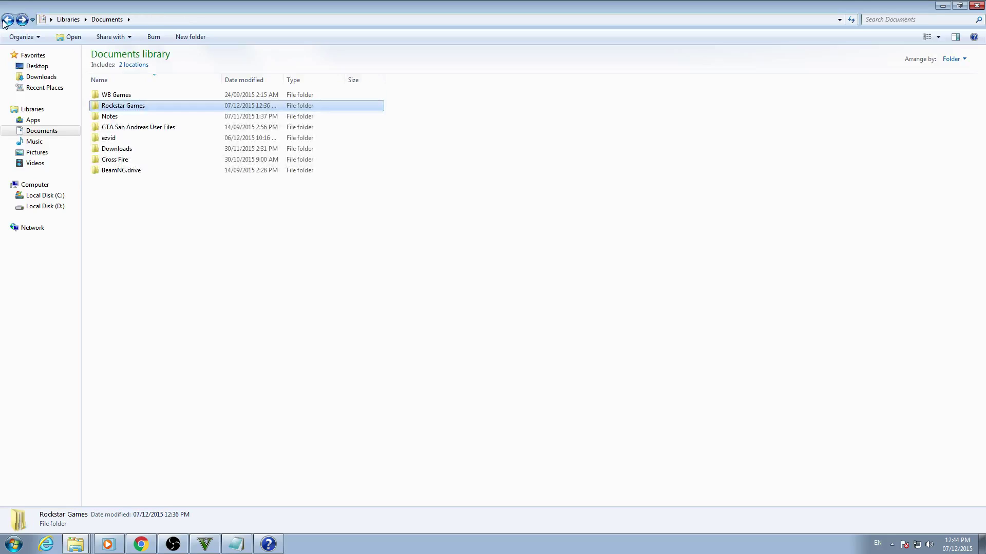
Step: Check the contents of the Rockstar Games folder in Program Files (x86) on Local Disk (C:)
click(45, 197)
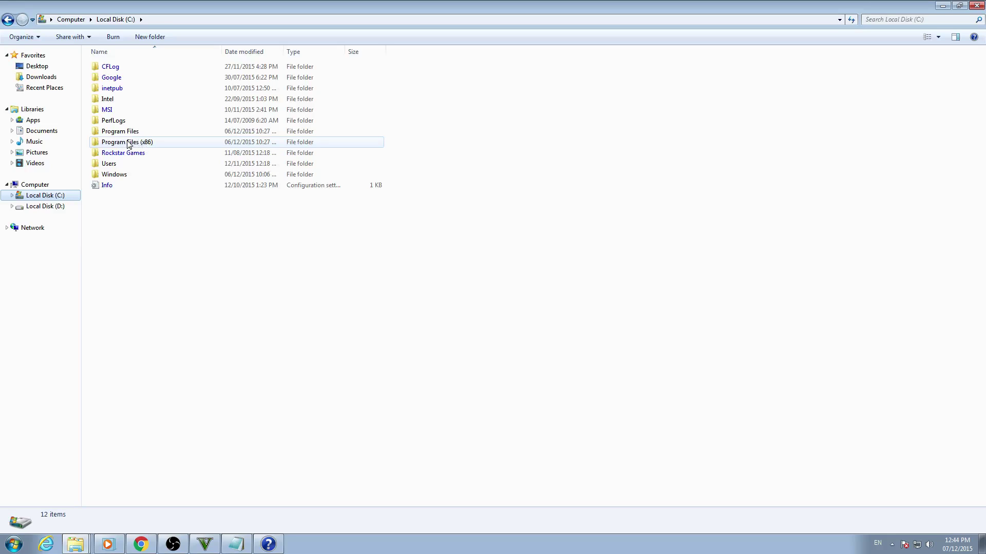
double_click(128, 143)
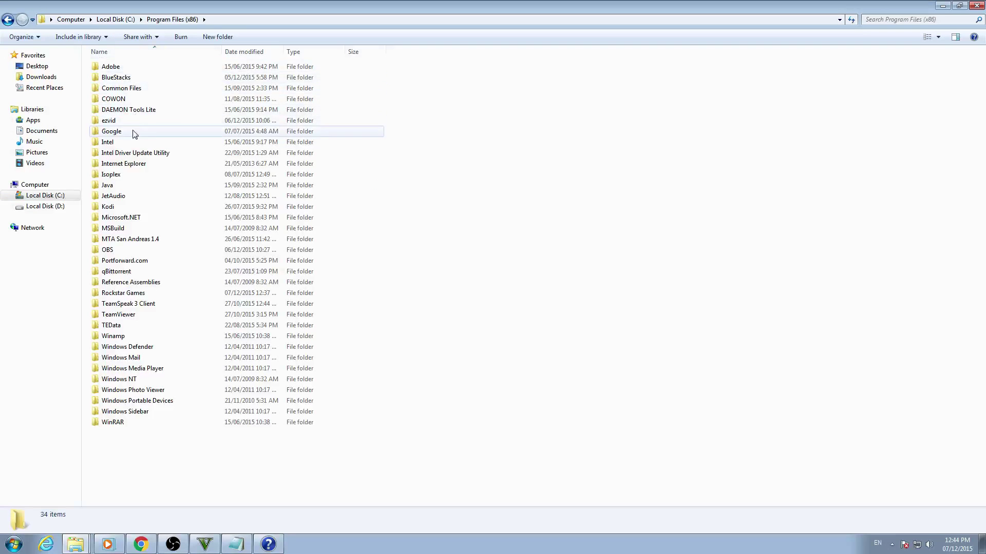
text(ro)
double_click(128, 296)
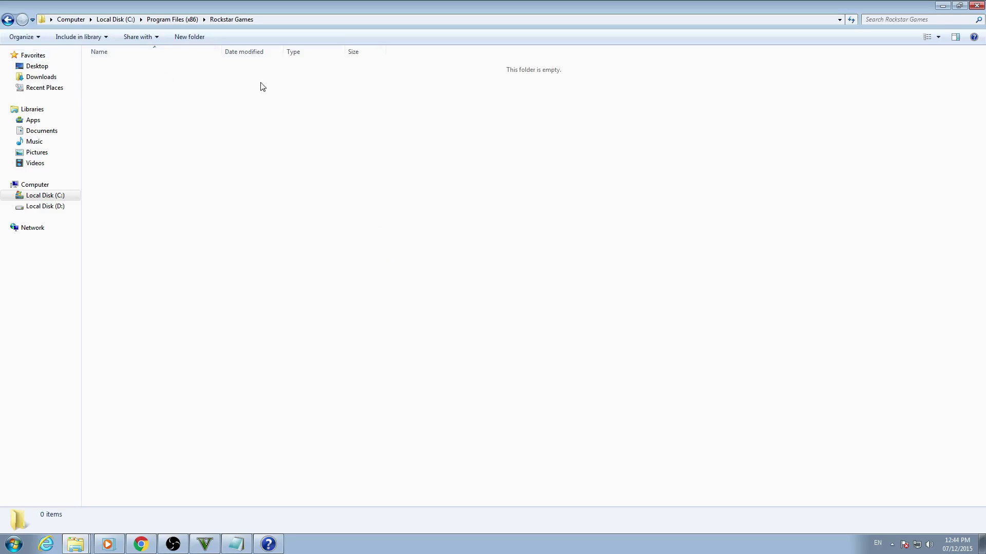
click(7, 19)
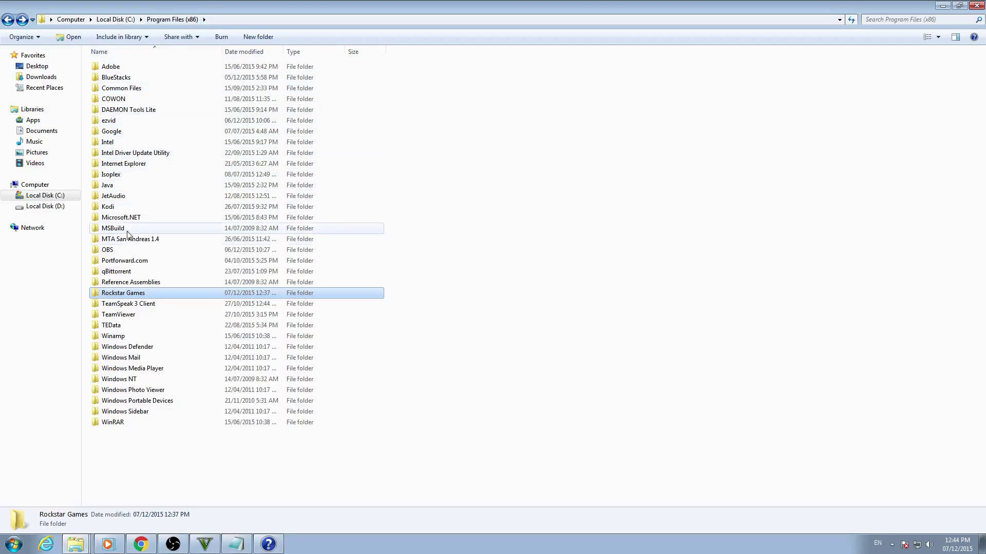
Step: Check the contents of the Rockstar Games folder in Program Files on Local Disk (C:)
click(8, 20)
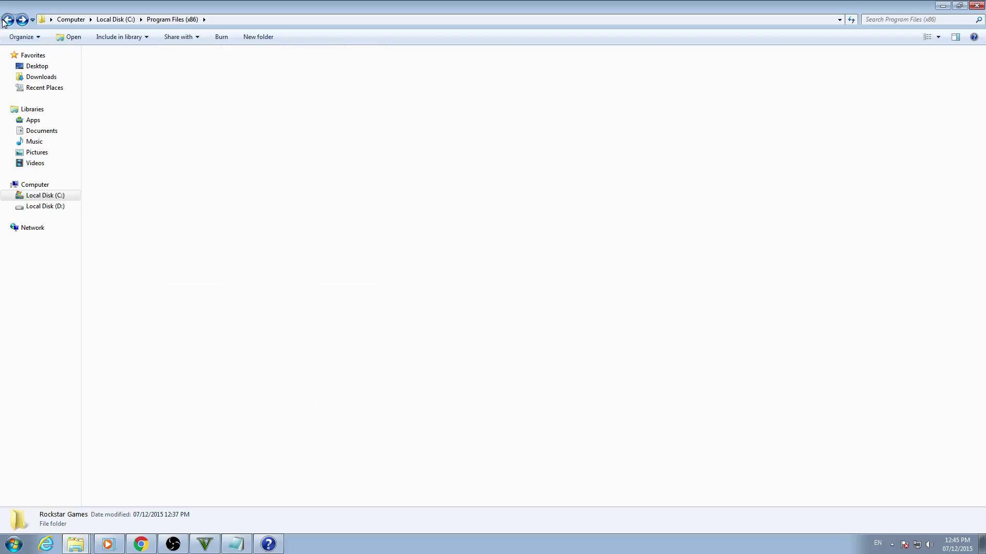
double_click(102, 131)
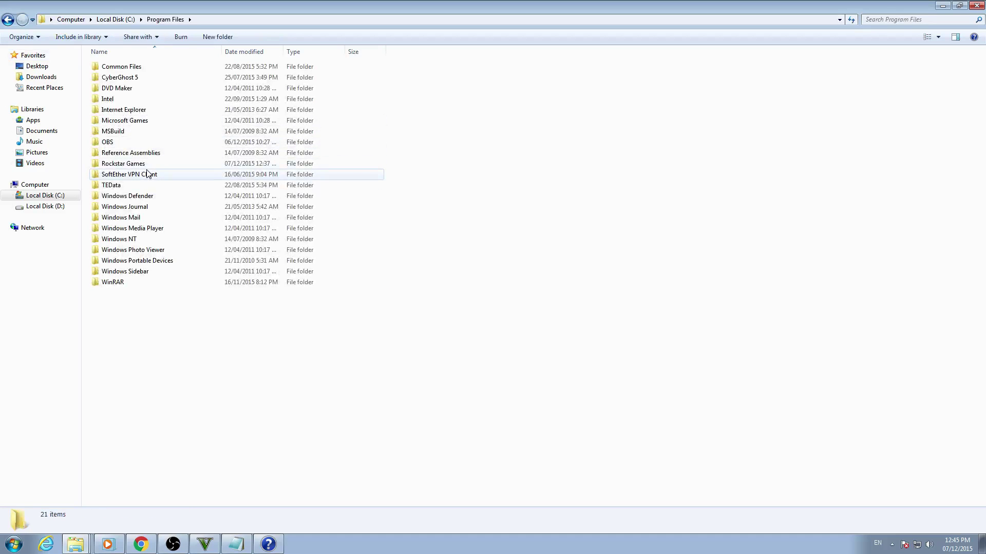
double_click(117, 164)
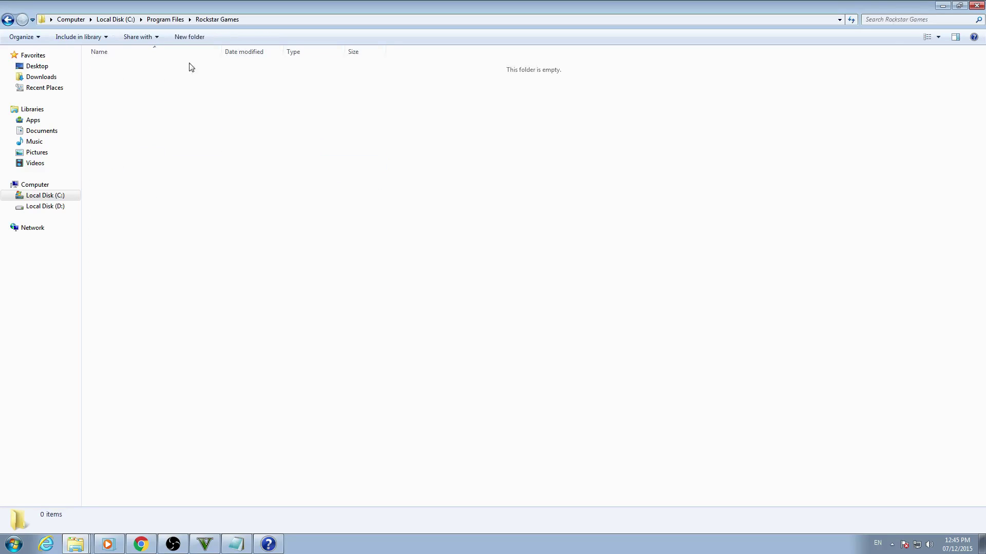
click(9, 20)
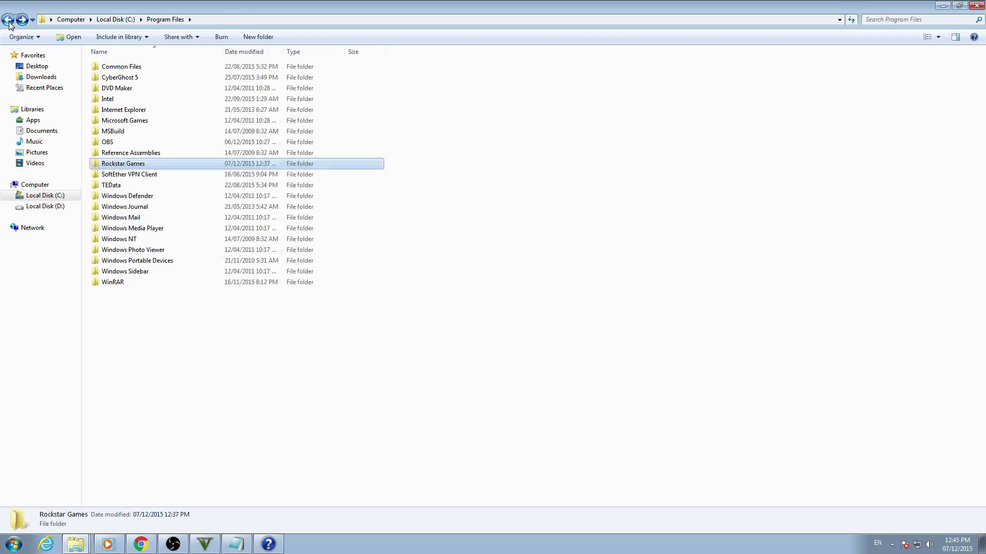
click(563, 211)
right_click(543, 194)
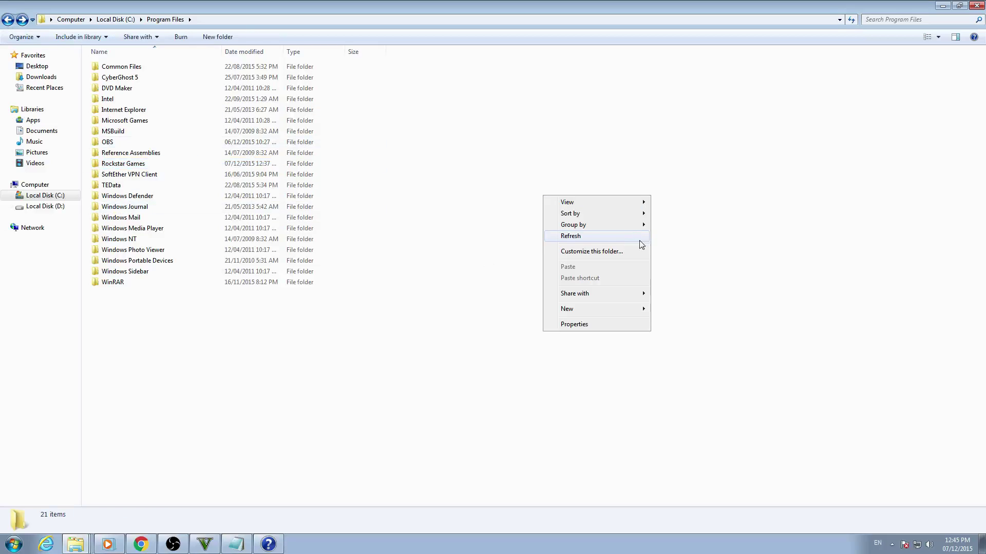
click(639, 240)
Step: Run Command Prompt as administrator and arrange it side by side with the narrowed cmd fix gta5 note in Notepad
key(super)
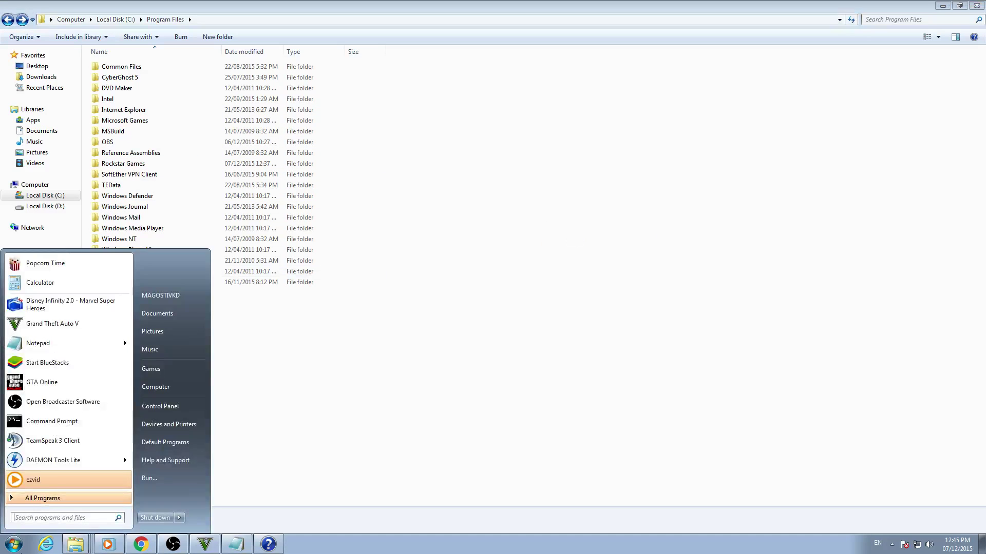
right_click(61, 417)
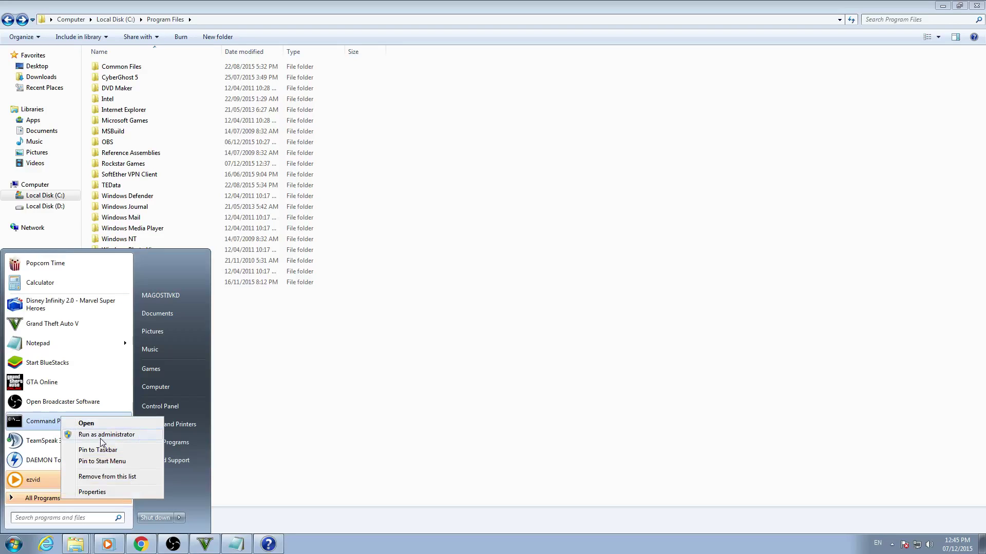
click(101, 438)
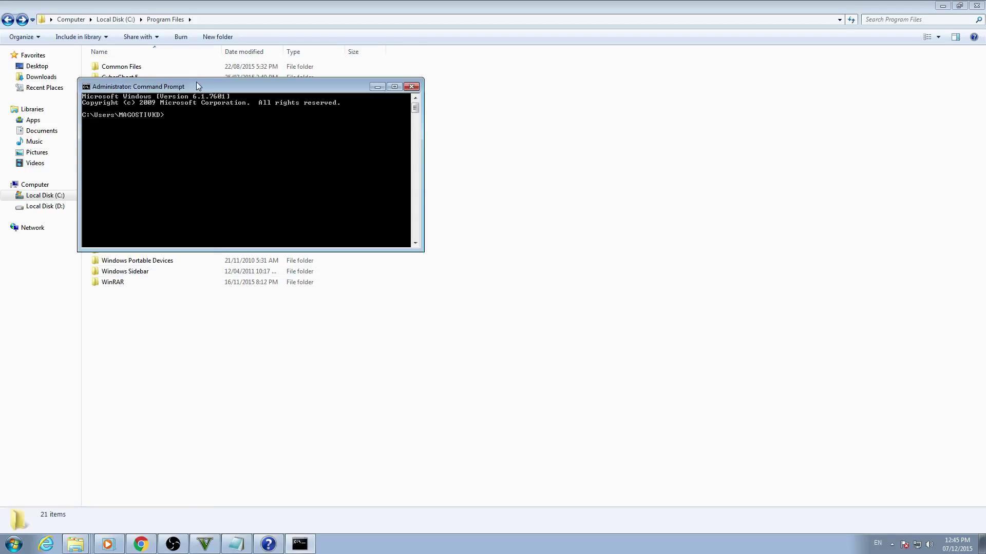
drag(198, 88, 521, 177)
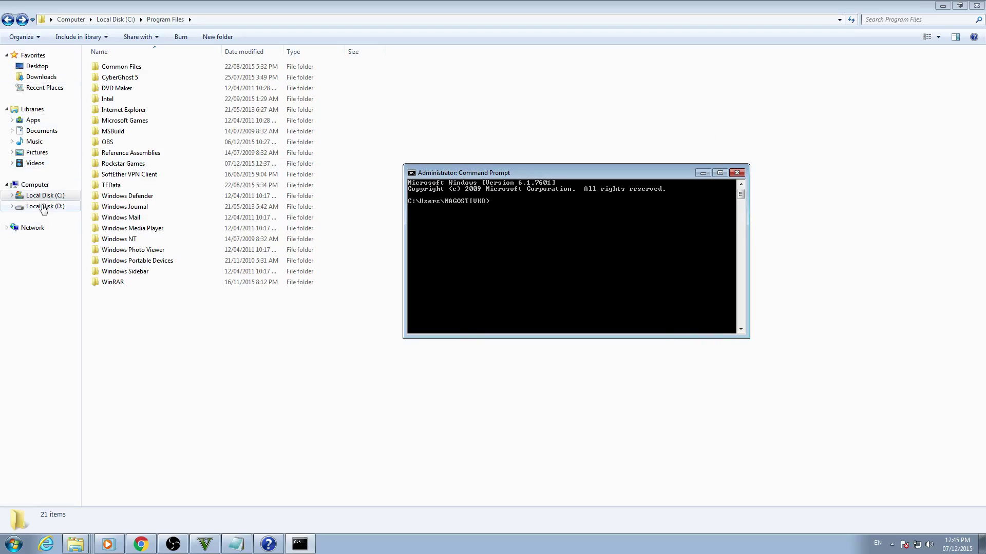
click(236, 544)
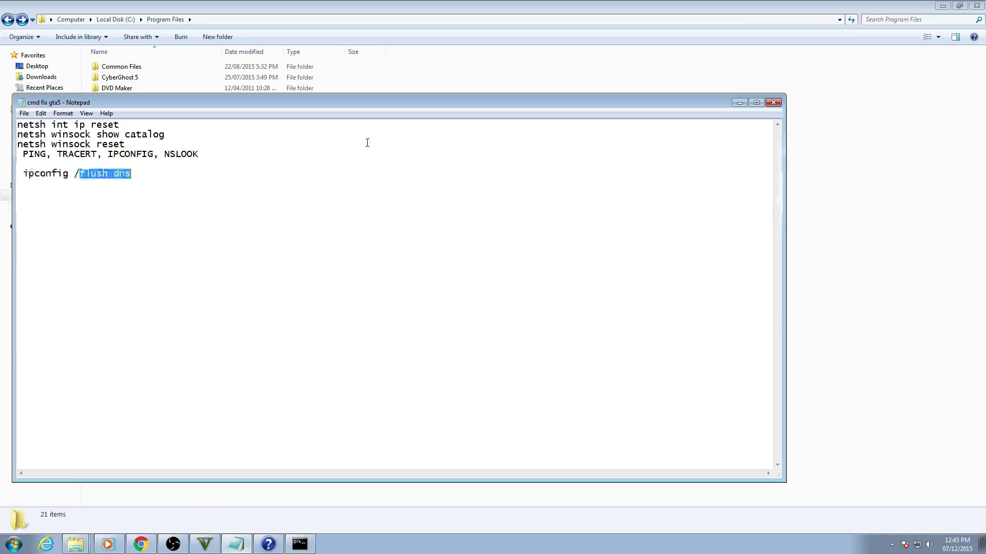
drag(784, 190, 367, 196)
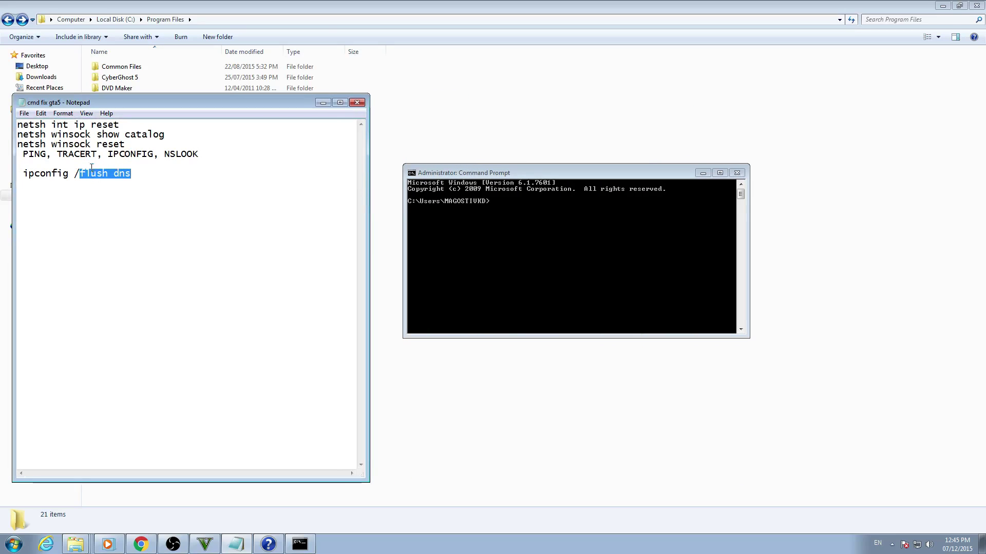
Step: Copy "netsh winsock show catalog" from the note and run it in the Command Prompt
drag(170, 139, 19, 133)
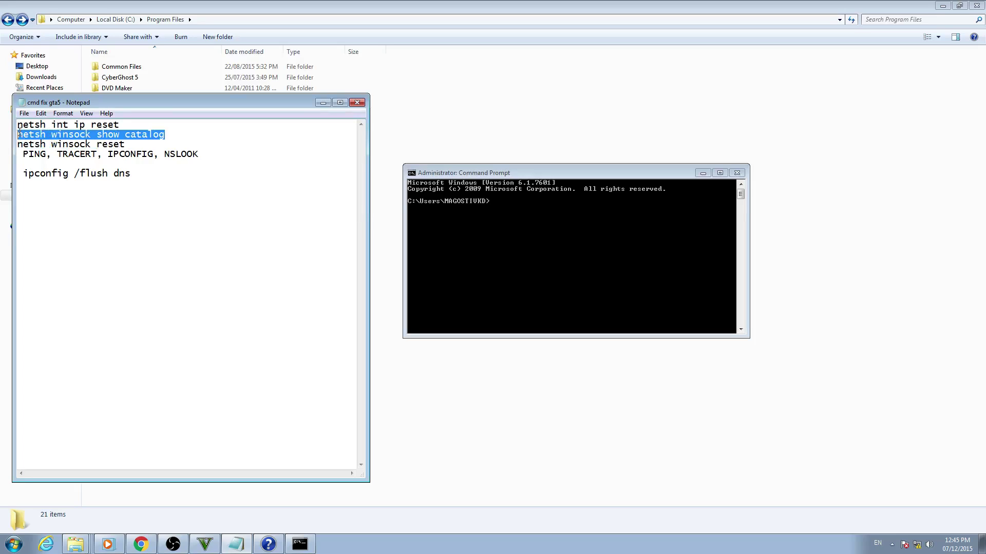
right_click(40, 137)
click(77, 165)
right_click(530, 218)
click(554, 247)
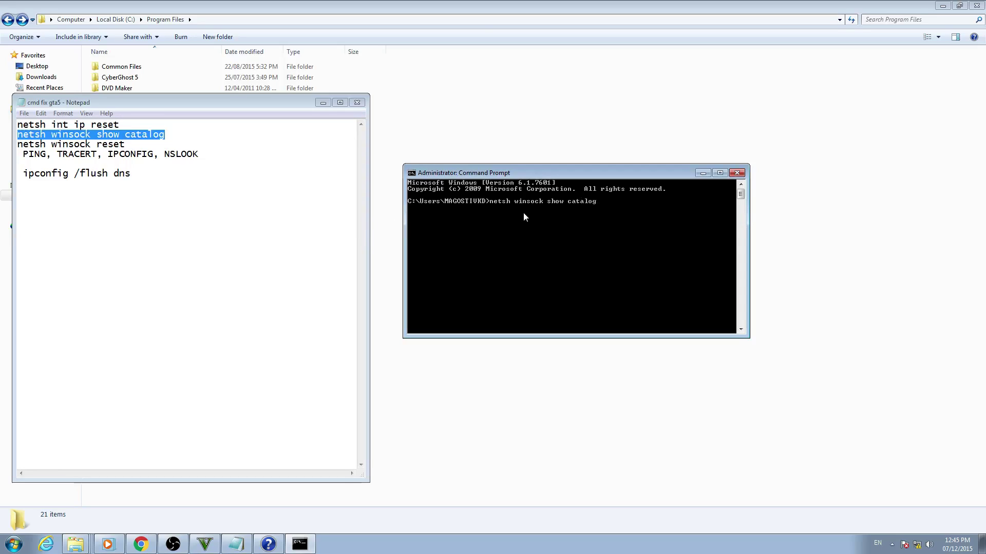
key(Return)
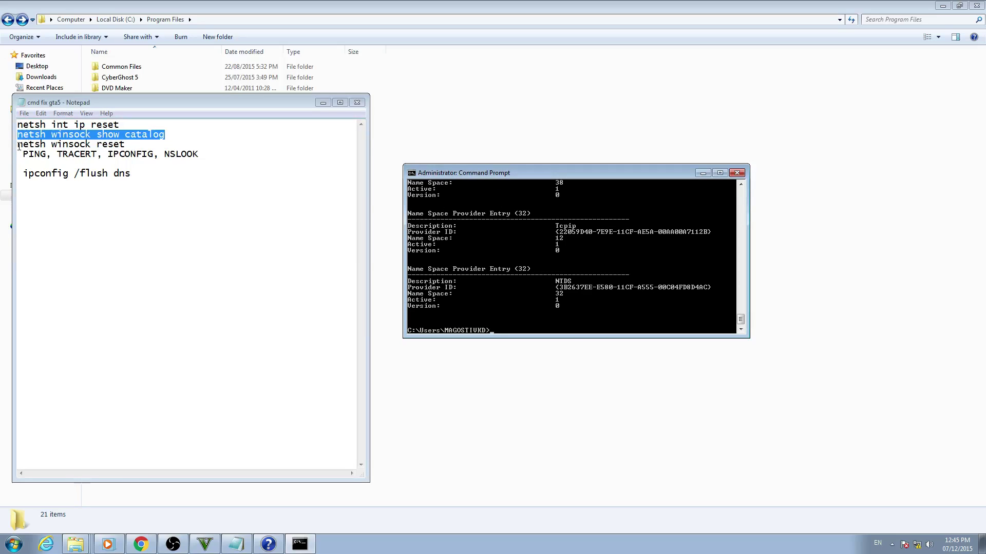
Step: Copy "netsh winsock reset" from the note and run it in the Command Prompt
drag(19, 146, 135, 145)
right_click(85, 144)
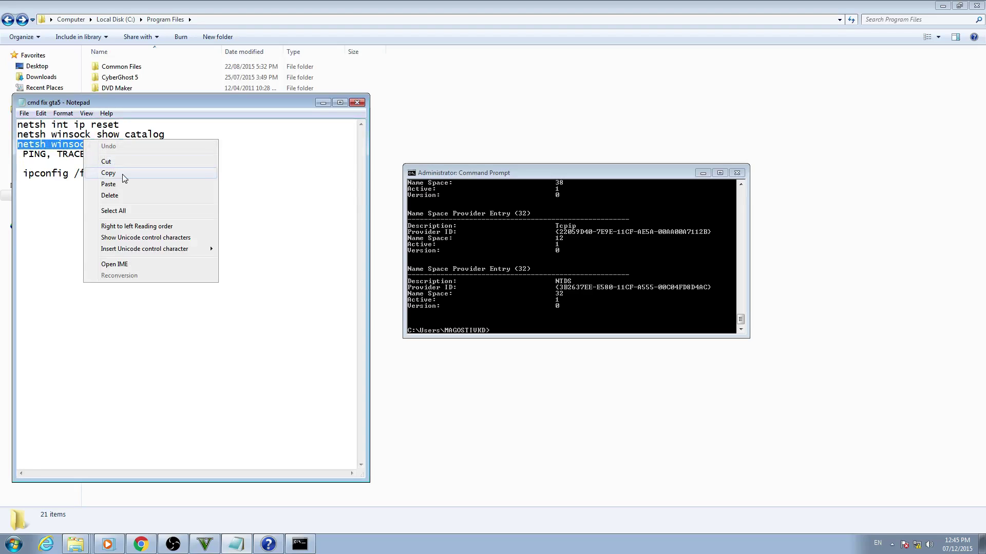
click(118, 176)
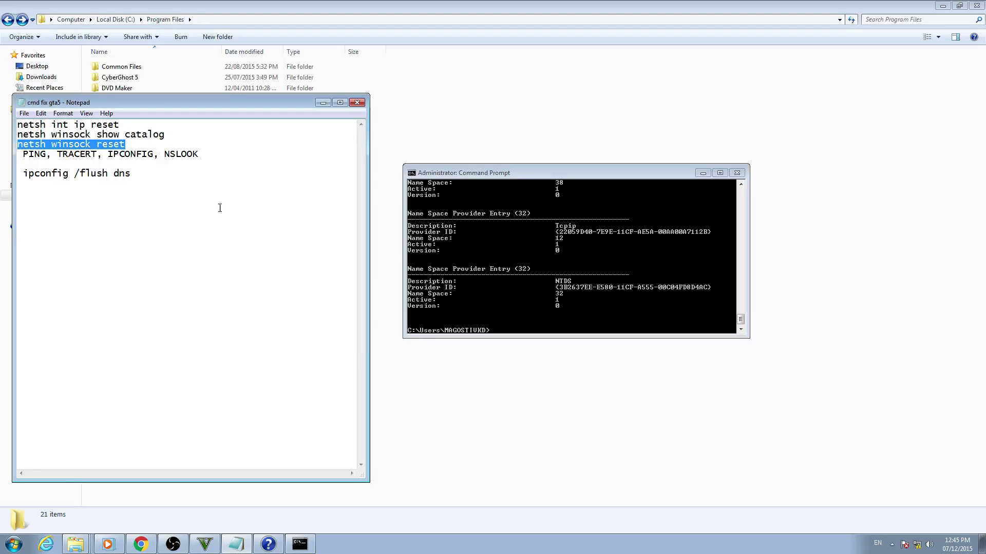
right_click(509, 319)
click(539, 350)
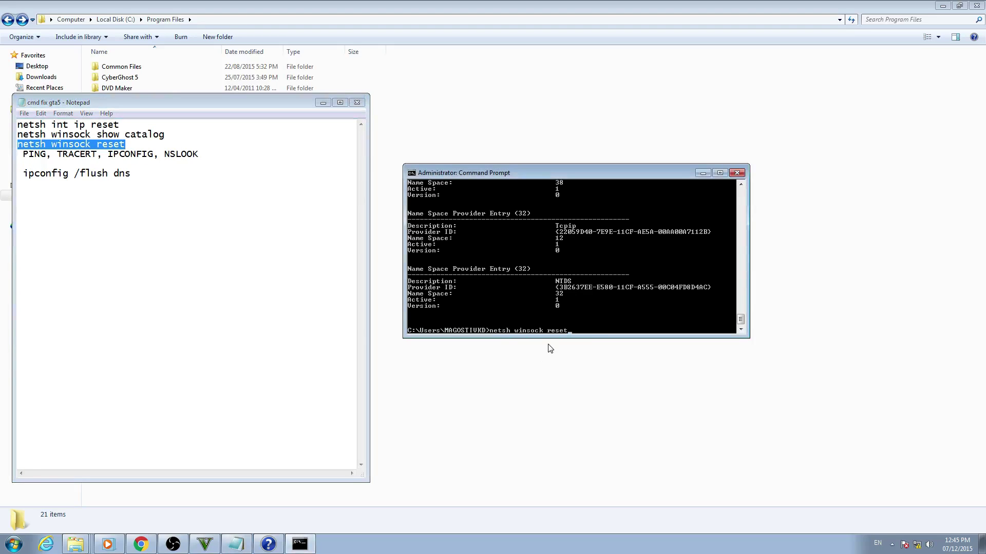
key(Return)
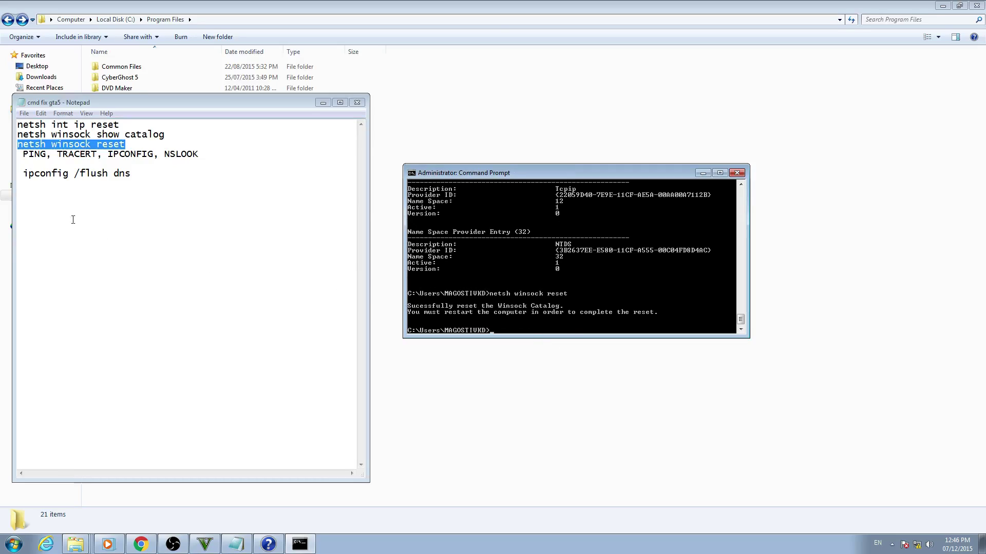
Step: Copy "ipconfig" from the note and run it in the Command Prompt
drag(68, 172, 19, 173)
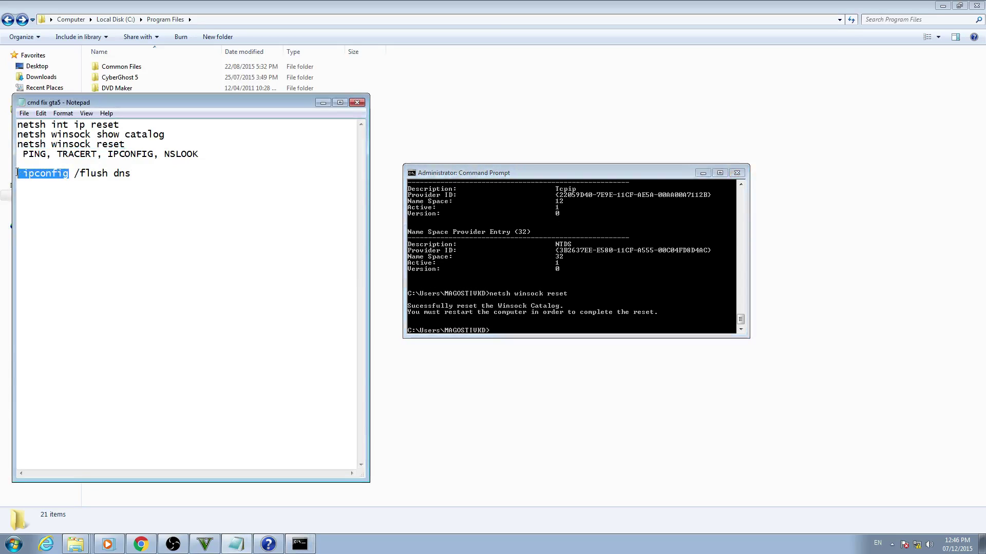
right_click(29, 172)
click(50, 203)
right_click(520, 329)
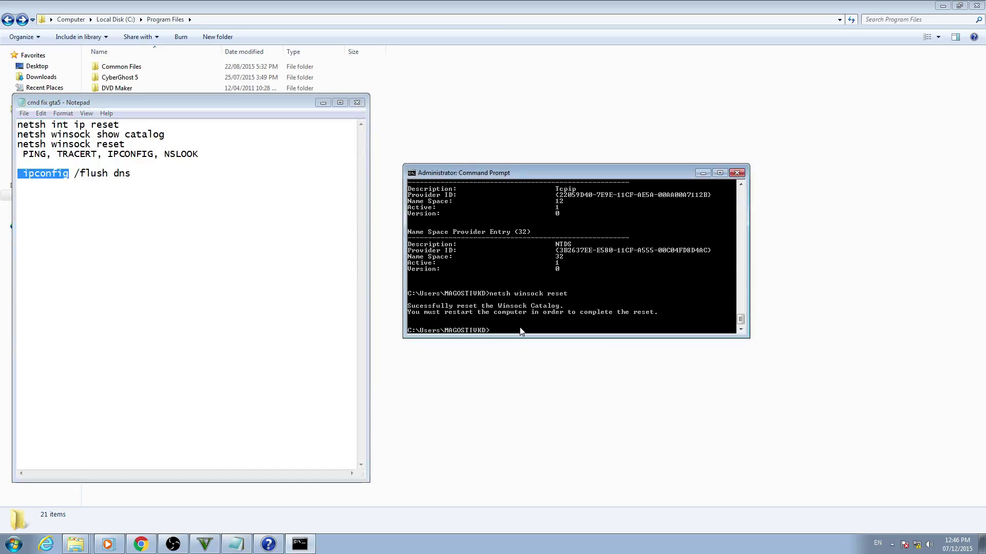
click(560, 355)
key(Return)
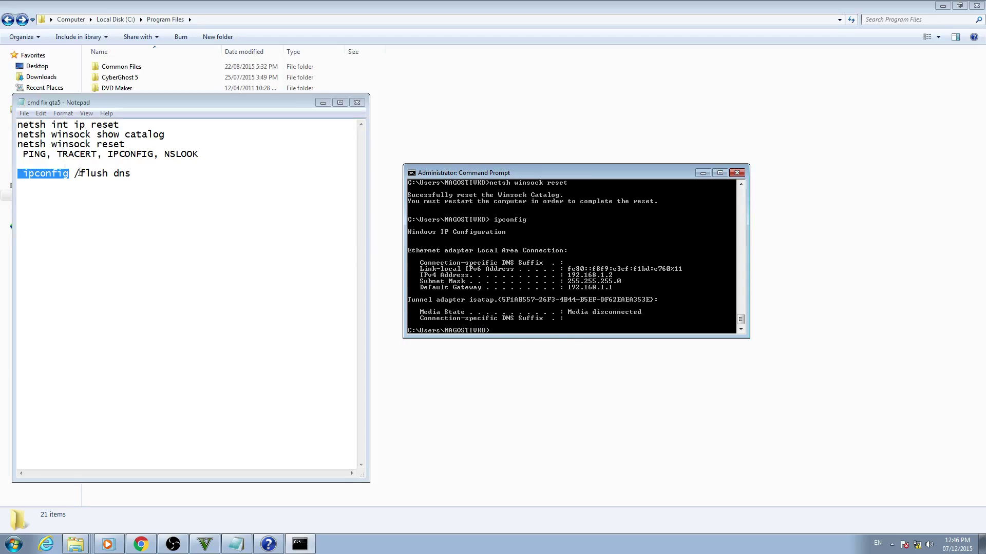
Step: Copy "flush dns" from the note and try to run it in the Command Prompt
drag(80, 173, 131, 174)
right_click(121, 176)
click(241, 206)
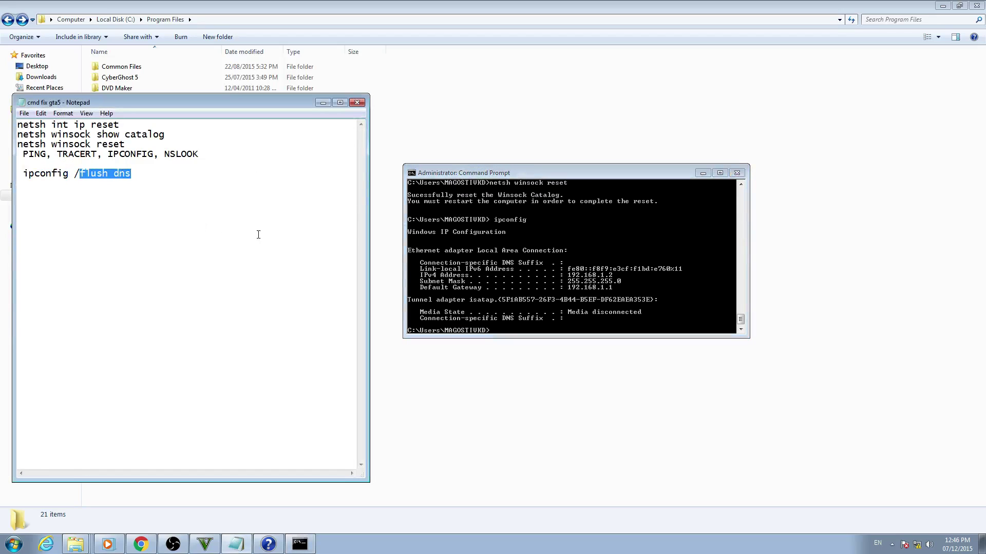
right_click(533, 331)
click(506, 331)
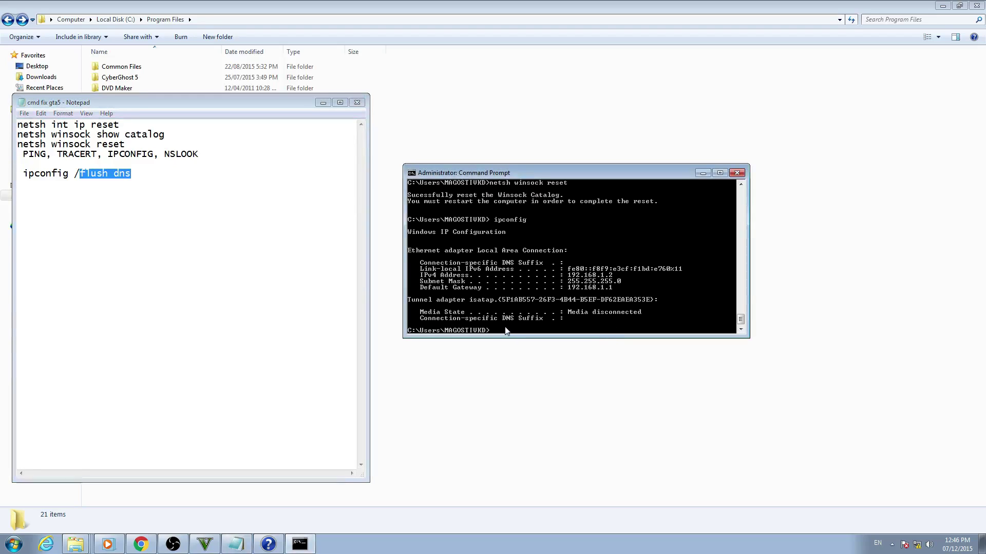
right_click(506, 331)
click(537, 359)
key(Return)
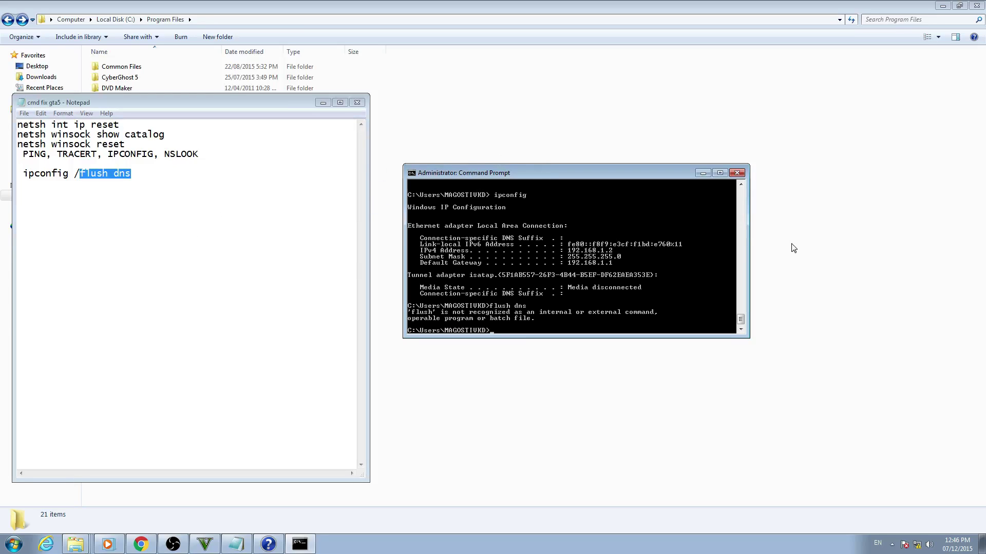
Step: Close the Command Prompt, minimize the note and bring up the Grand Theft Auto V Social Club download window
click(739, 174)
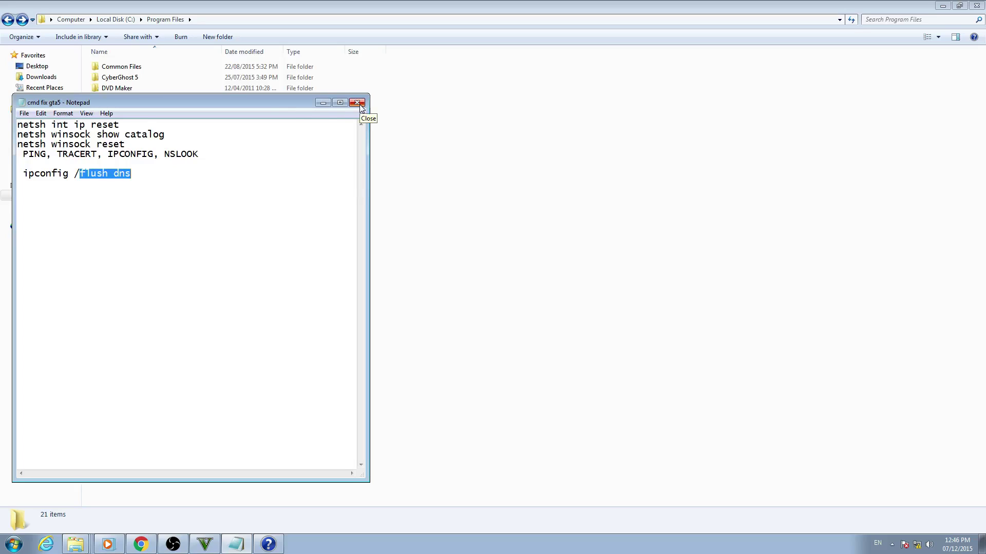
click(323, 104)
click(205, 545)
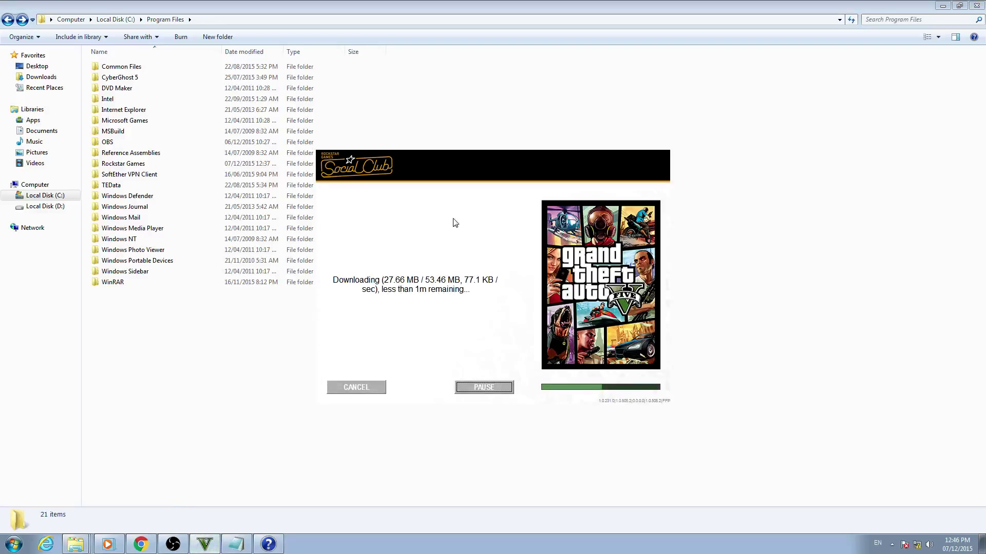
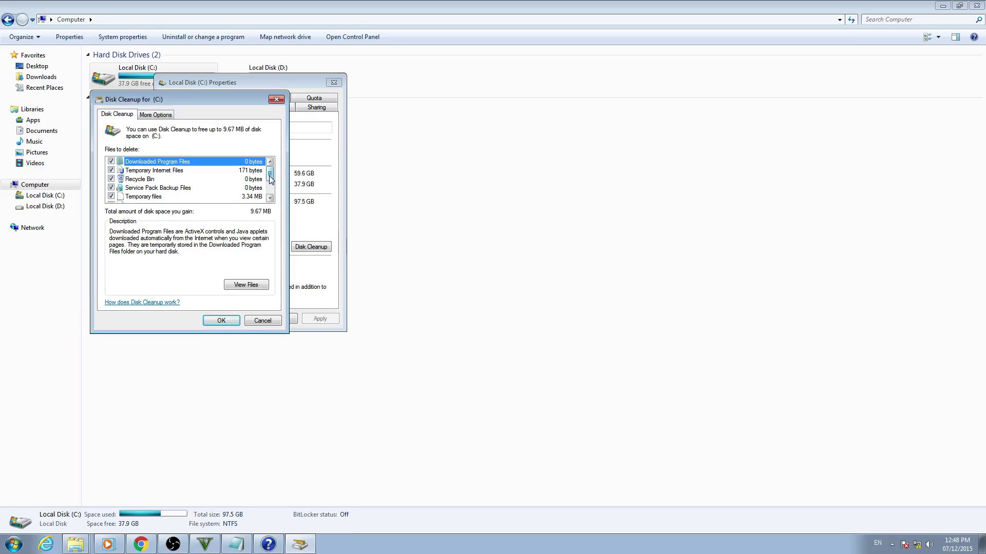
Step: Permanently delete all the checked file types with Disk Cleanup on drive C: and close the drive's properties
mouse_move(271, 178)
mouse_down()
mouse_move(269, 191)
mouse_move(264, 173)
mouse_move(266, 192)
mouse_up()
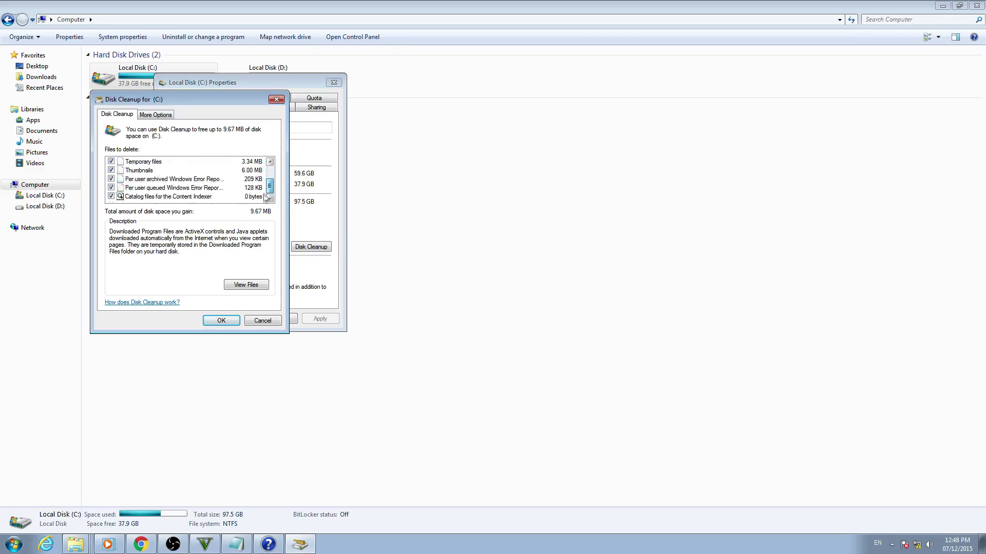
click(213, 324)
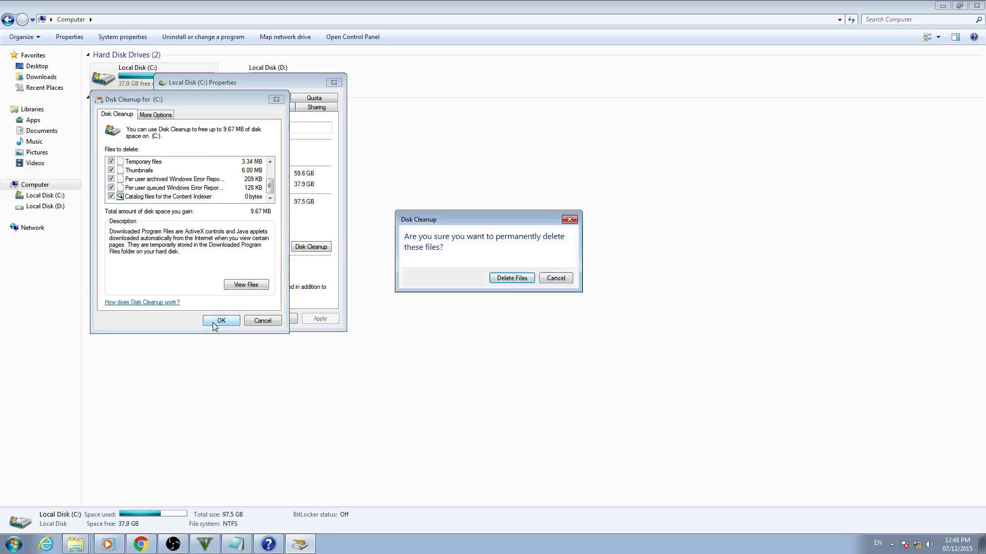
click(498, 280)
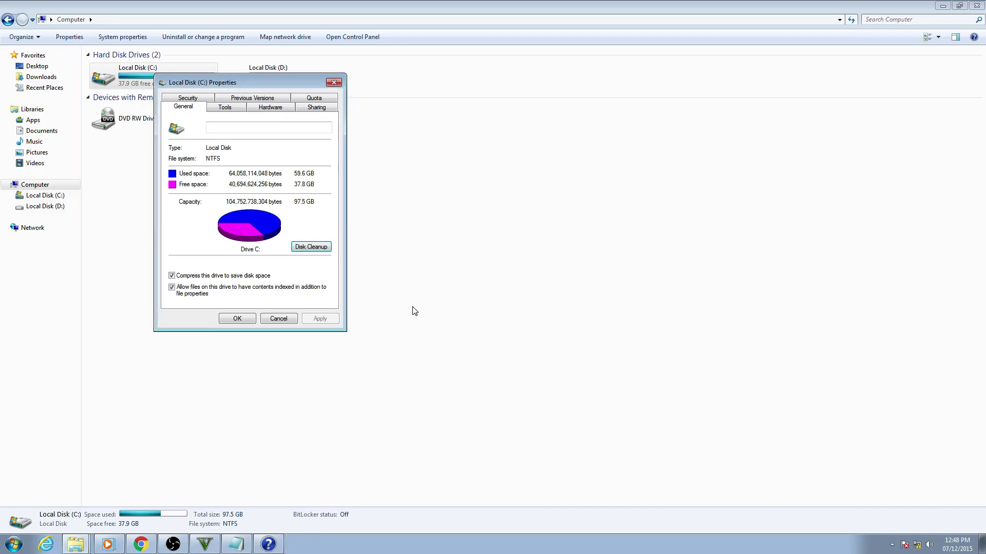
click(237, 319)
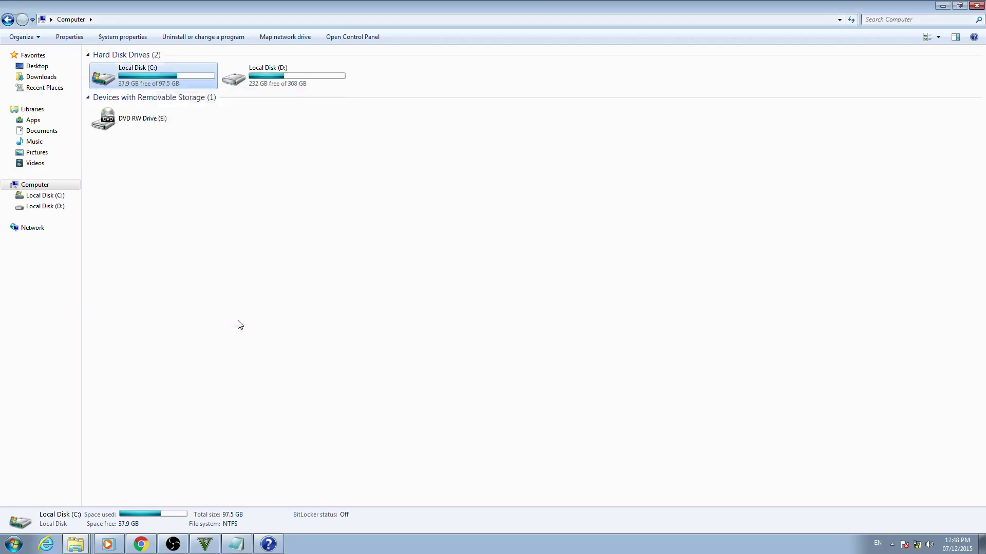
Step: Refresh the Computer folder view, then close the Windows Help and Support window on the desktop
right_click(325, 238)
click(359, 279)
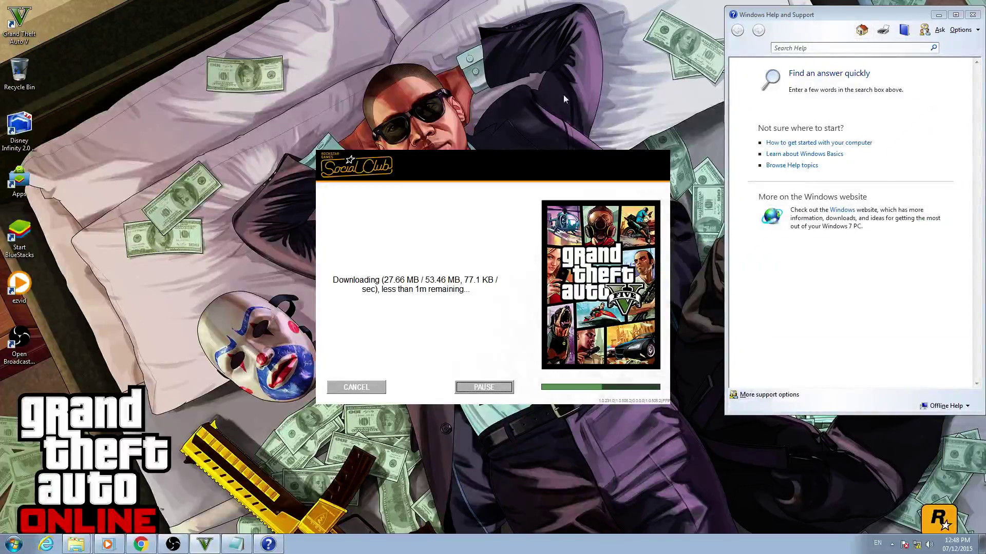
click(973, 14)
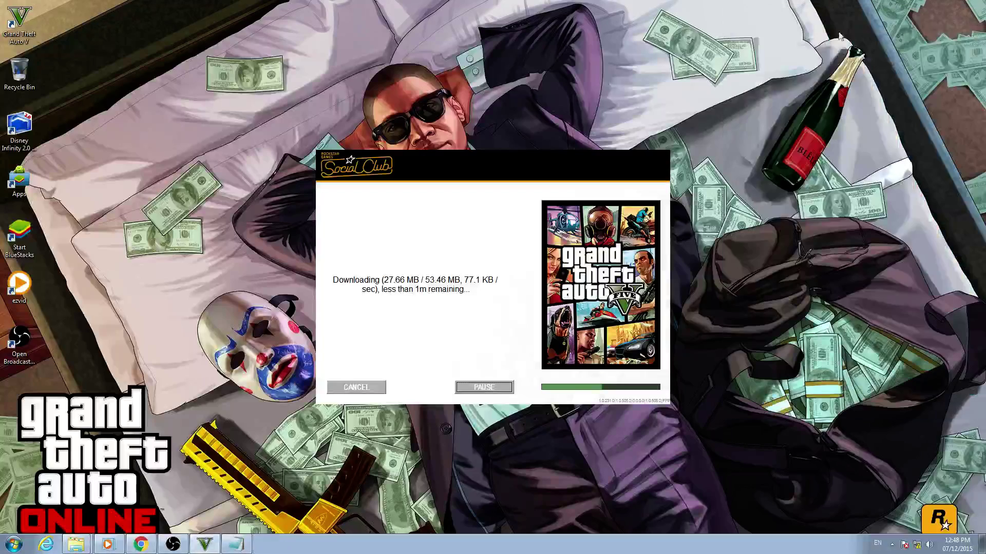